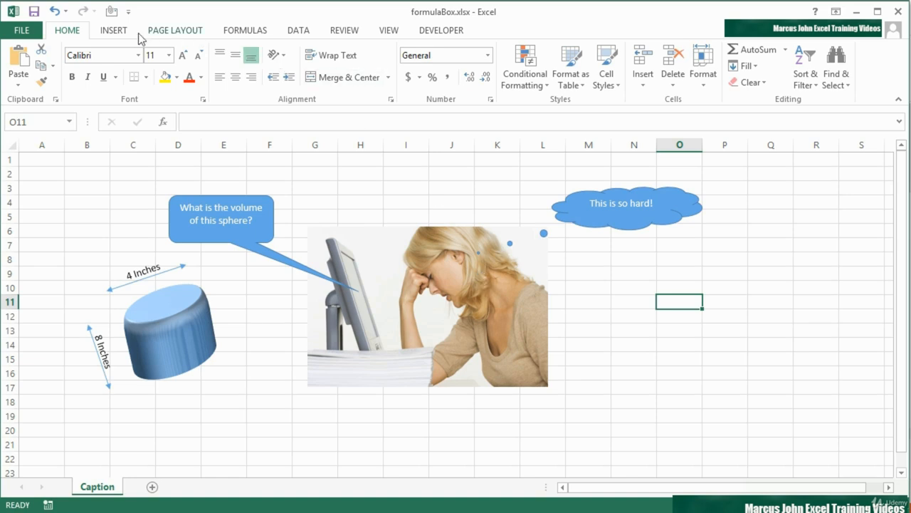
Draw a rectangular callout about 0.72" high and 2.79" wide below the thought cloud, starting at the photo's right edge.
{"action": "left_click", "coordinate": [117, 31]}
{"action": "left_click", "coordinate": [221, 50]}
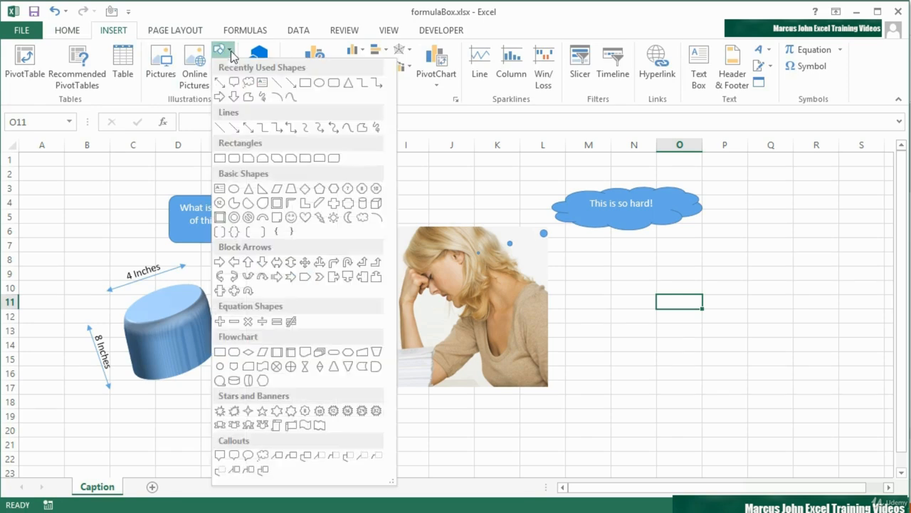
{"action": "left_click", "coordinate": [219, 455]}
{"action": "left_click_drag", "start_coordinate": [537, 294], "coordinate": [726, 344]}
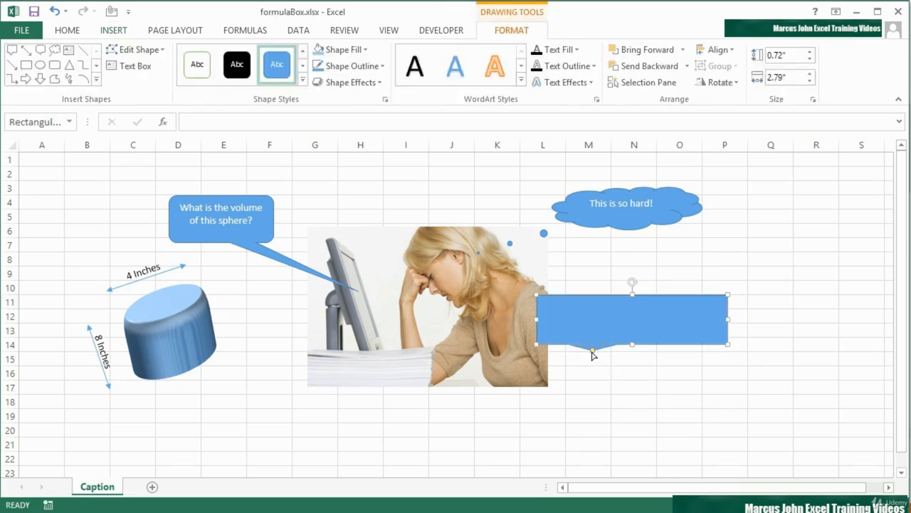
Reposition the rectangular callout clear of the photo with its tail pointing at the woman's mouth, and enlarge it to about 1.02" high.
{"action": "mouse_move", "coordinate": [591, 351]}
{"action": "left_mouse_down"}
{"action": "mouse_move", "coordinate": [514, 308]}
{"action": "mouse_move", "coordinate": [450, 304]}
{"action": "mouse_move", "coordinate": [469, 303]}
{"action": "left_mouse_up"}
{"action": "left_click_drag", "start_coordinate": [694, 297], "coordinate": [765, 303]}
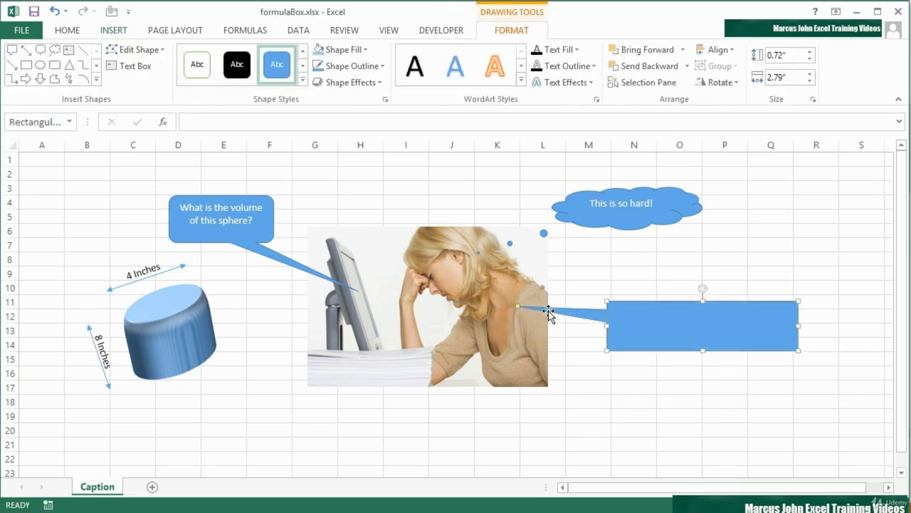
{"action": "left_click_drag", "start_coordinate": [519, 306], "coordinate": [450, 304]}
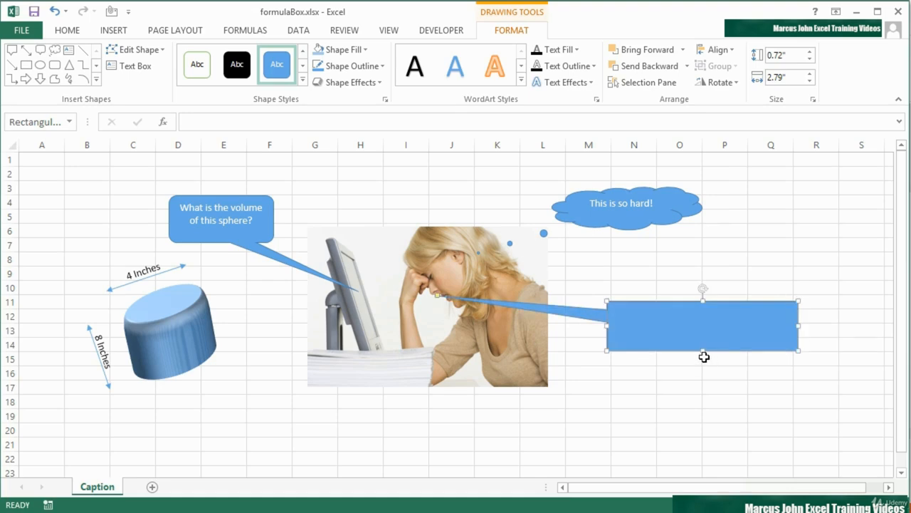
{"action": "left_click_drag", "start_coordinate": [703, 351], "coordinate": [701, 371]}
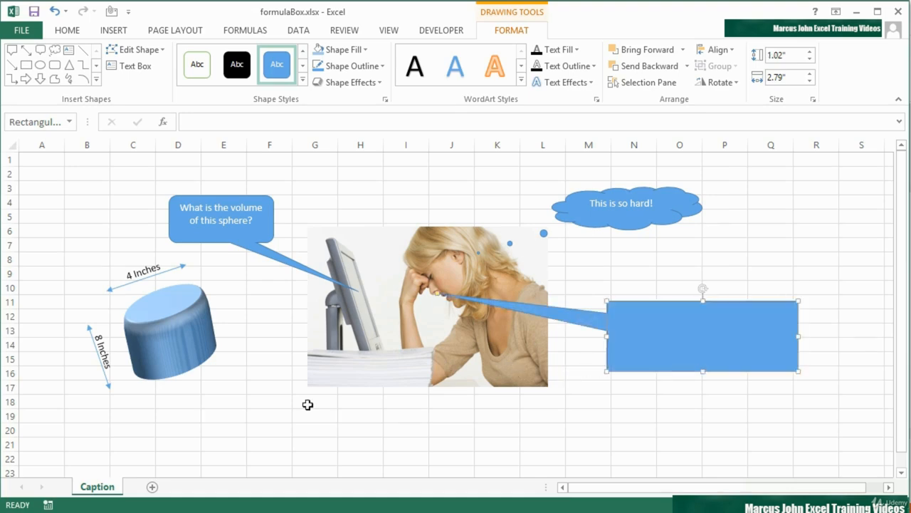
Enter the cylinder volume formula =PI()*2^2*8 in cell D21.
{"action": "left_click", "coordinate": [184, 442]}
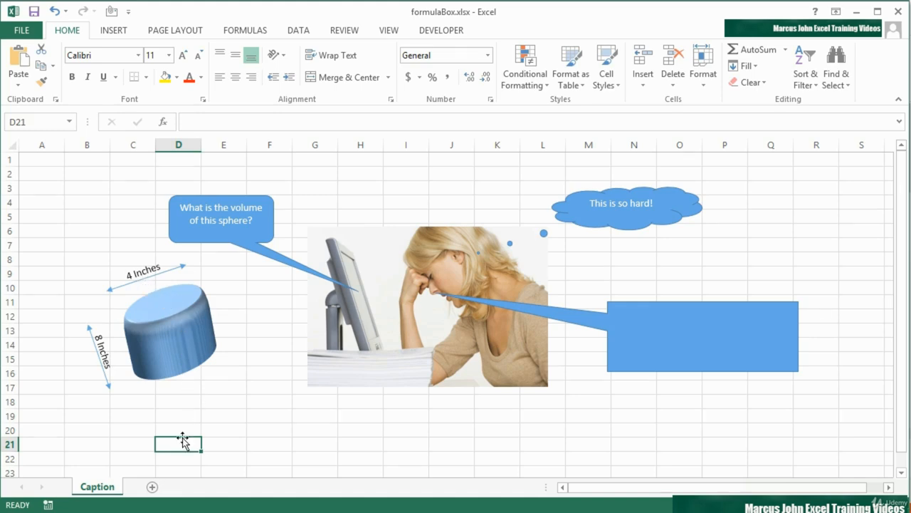
{"action": "type", "text": "="}
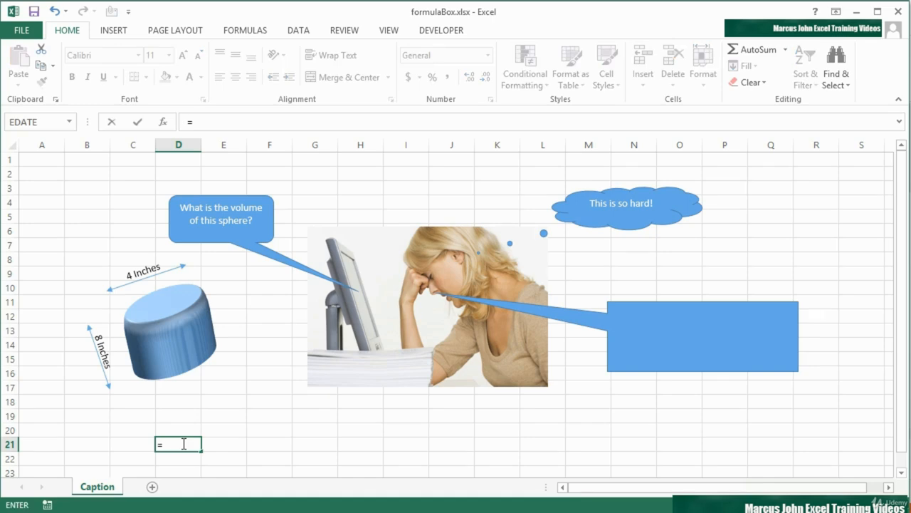
{"action": "type", "text": "pi"}
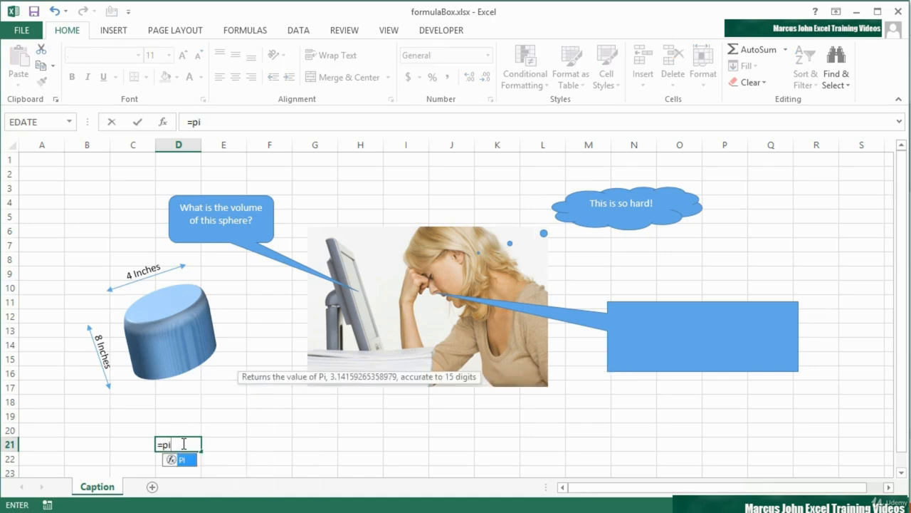
{"action": "type", "text": "()"}
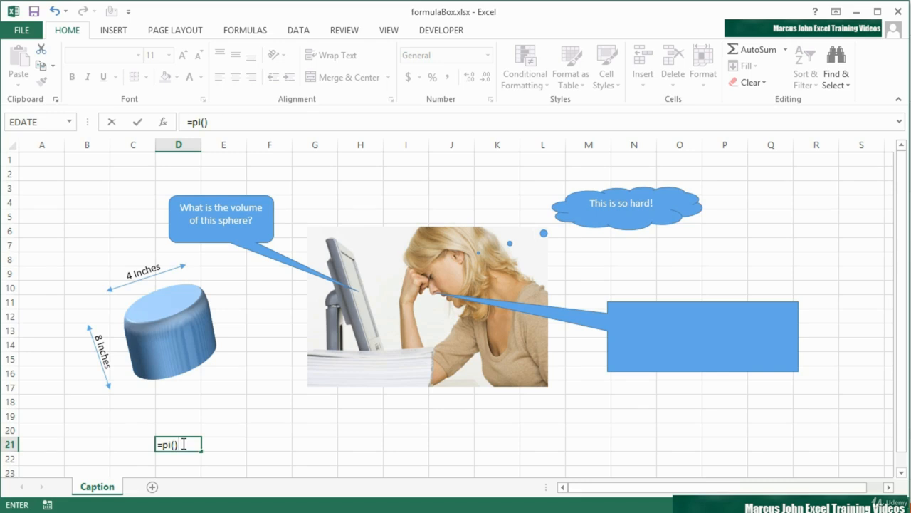
{"action": "type", "text": "*2^2*8"}
{"action": "key", "text": "Return"}
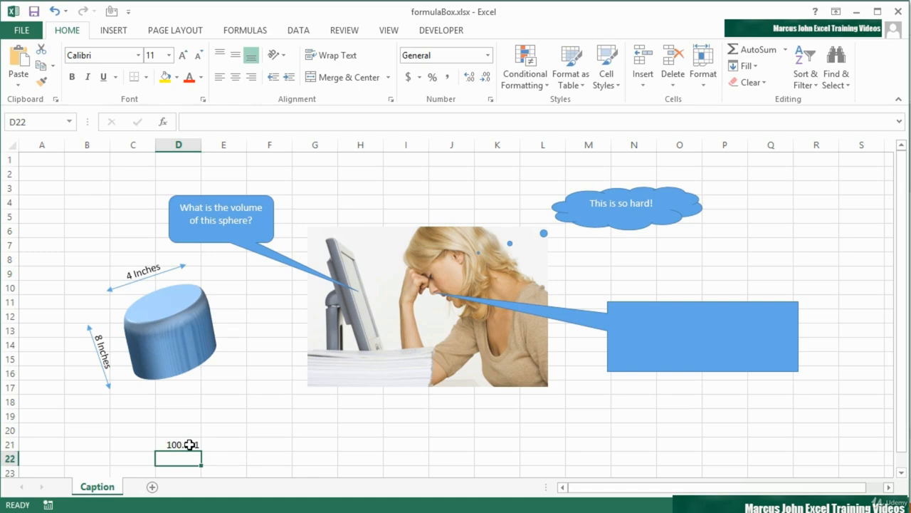
{"action": "left_click", "coordinate": [188, 444]}
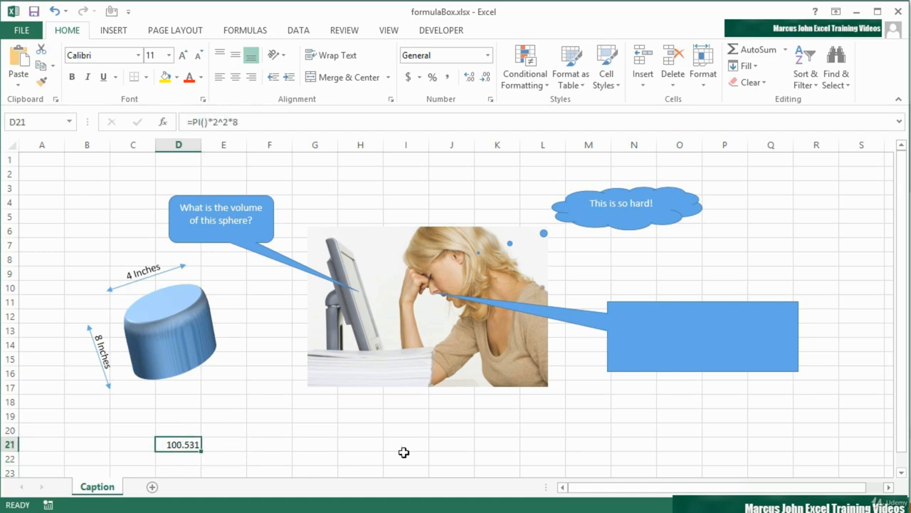
Link the empty rectangular callout's text to cell D21 with the formula =$D$21.
{"action": "left_click", "coordinate": [676, 328]}
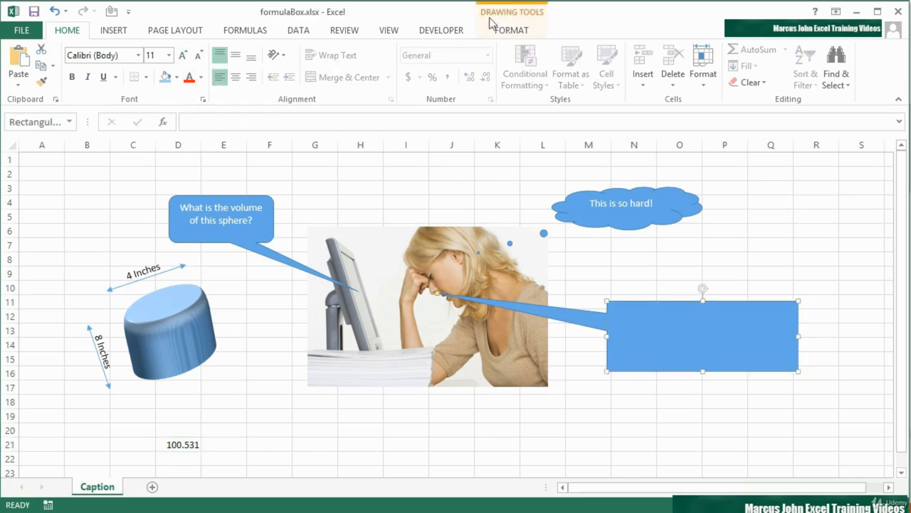
{"action": "left_click", "coordinate": [525, 34]}
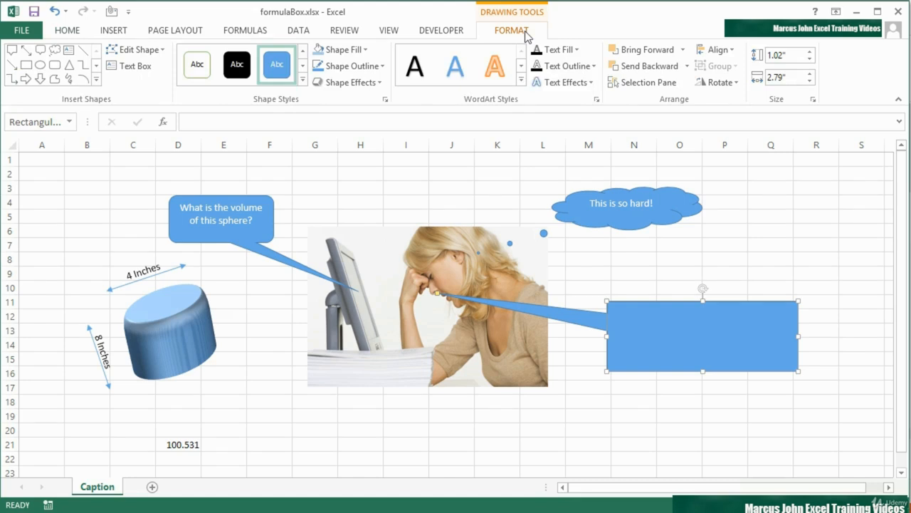
{"action": "left_click", "coordinate": [128, 66]}
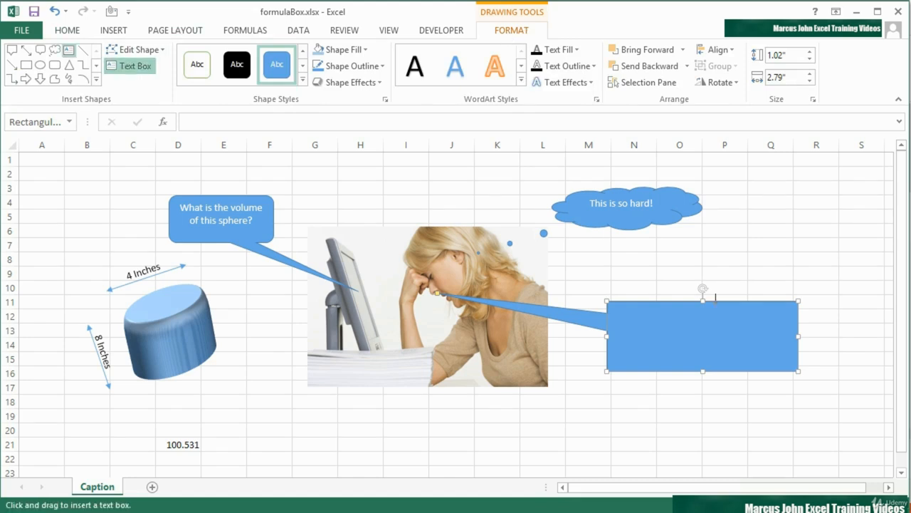
{"action": "left_click", "coordinate": [668, 326]}
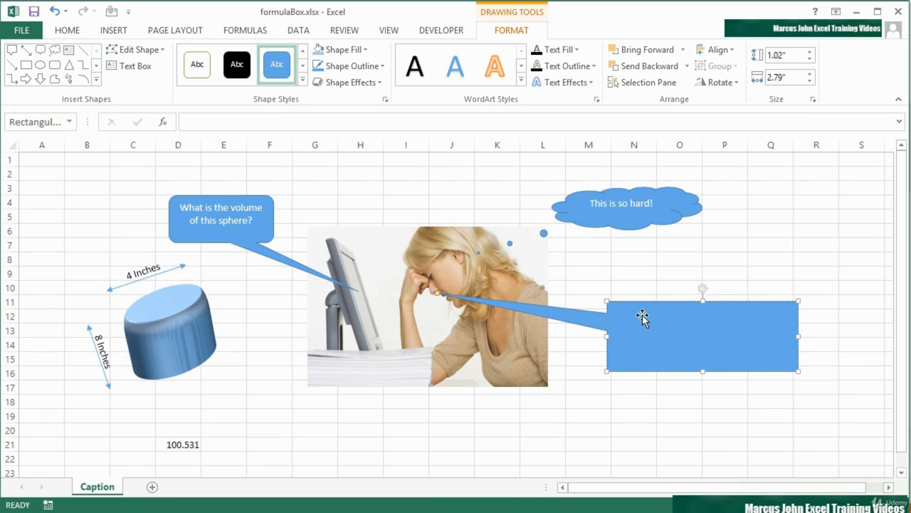
{"action": "left_click", "coordinate": [253, 122]}
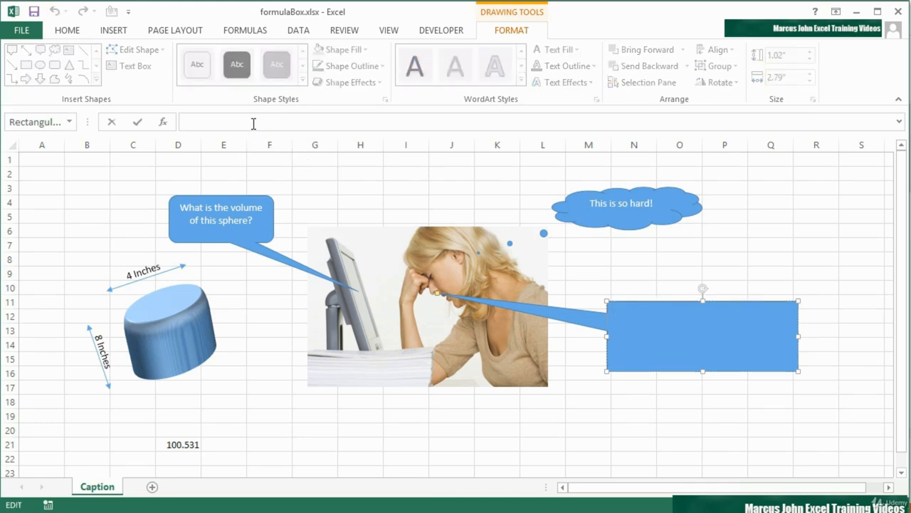
{"action": "type", "text": "="}
{"action": "left_click", "coordinate": [178, 442]}
{"action": "key", "text": "Return"}
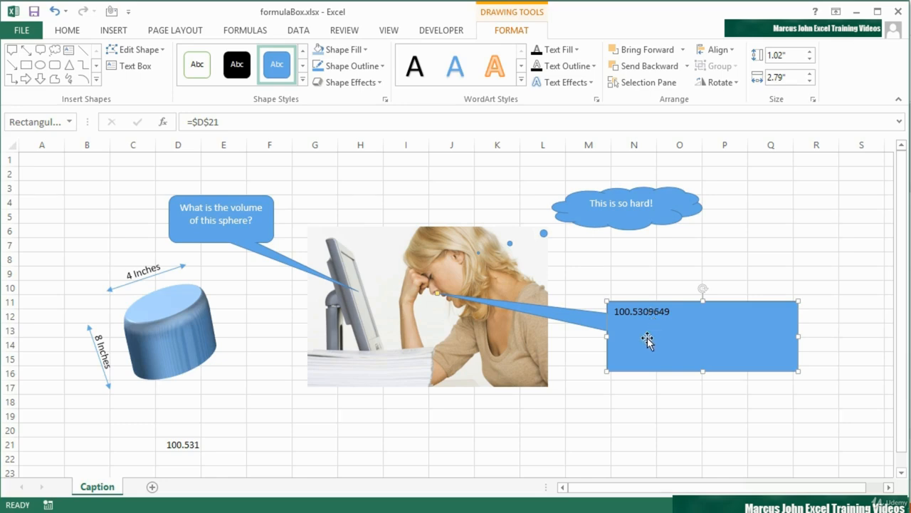
Wrap the volume formula in D21 in a TEXT function with the format "00.00", giving =TEXT(PI()*2^2*8,"00.00").
{"action": "left_click", "coordinate": [193, 444]}
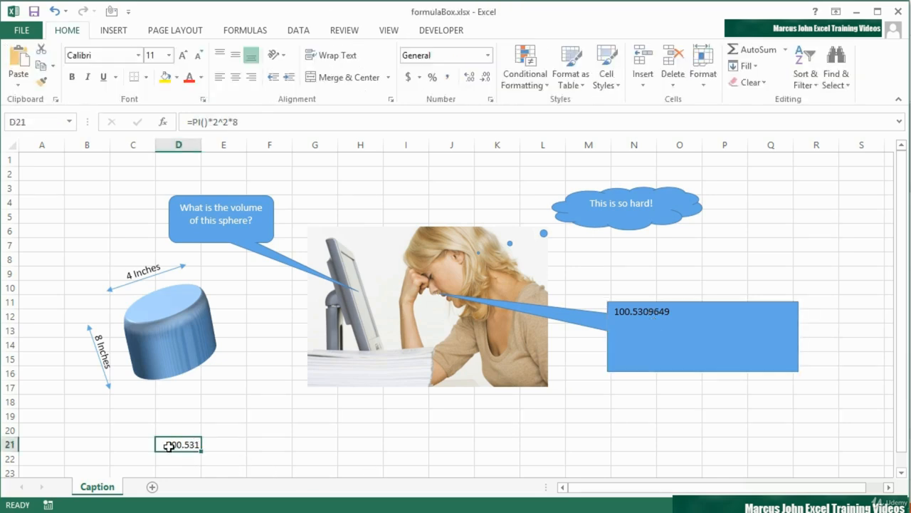
{"action": "double_click", "coordinate": [179, 445]}
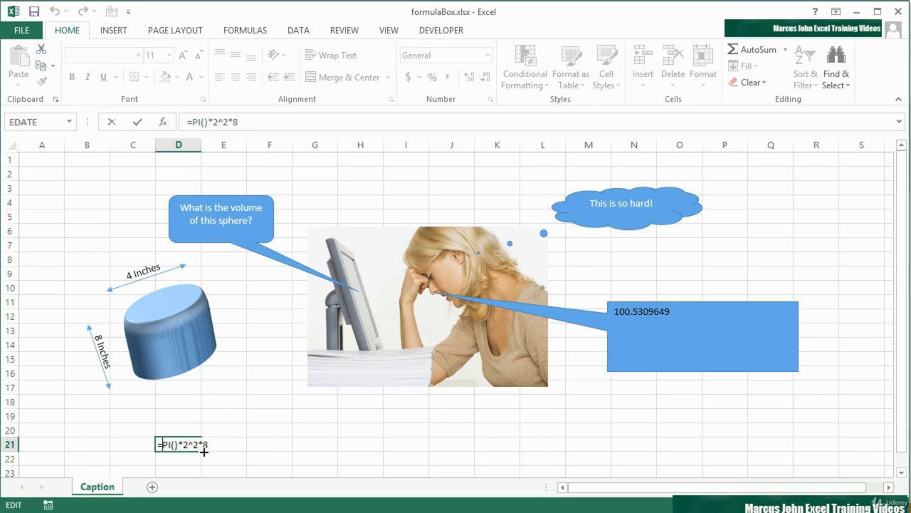
{"action": "type", "text": "text(PI()*2^2*8"}
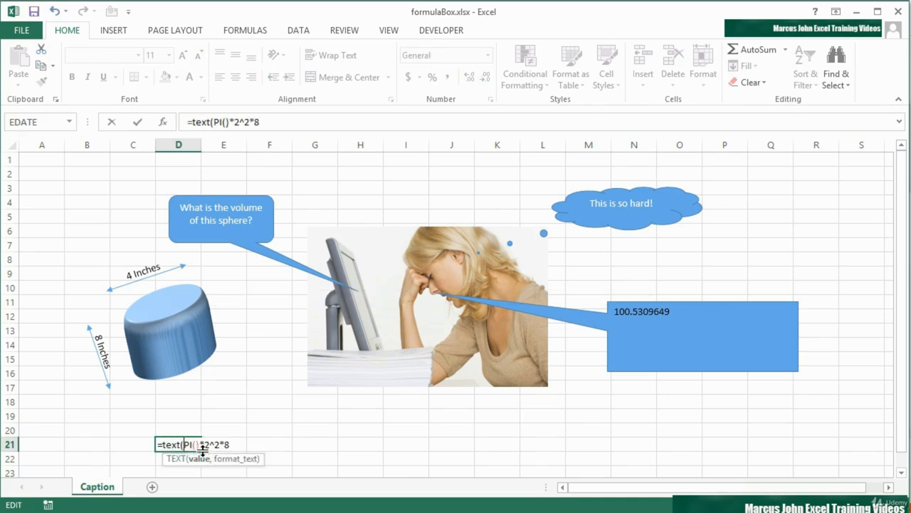
{"action": "type", "text": ",\"00"}
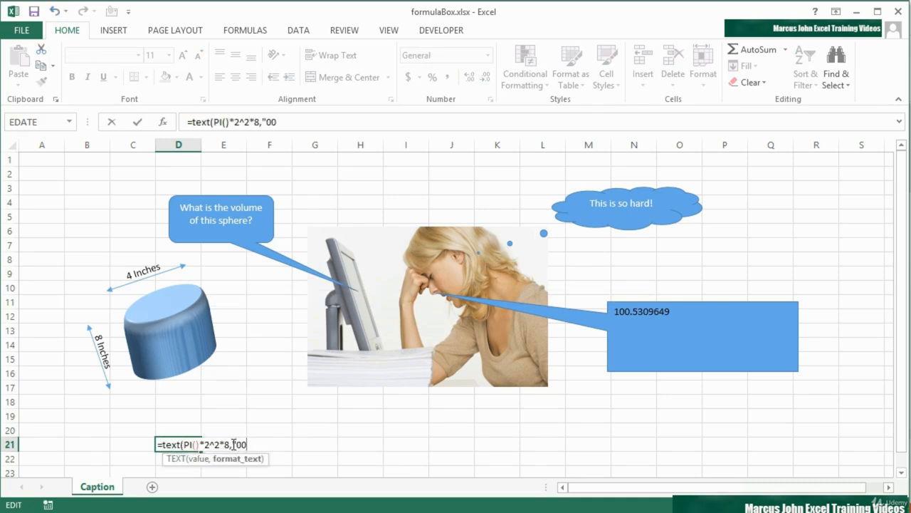
{"action": "type", "text": ".00\")"}
{"action": "key", "text": "Return"}
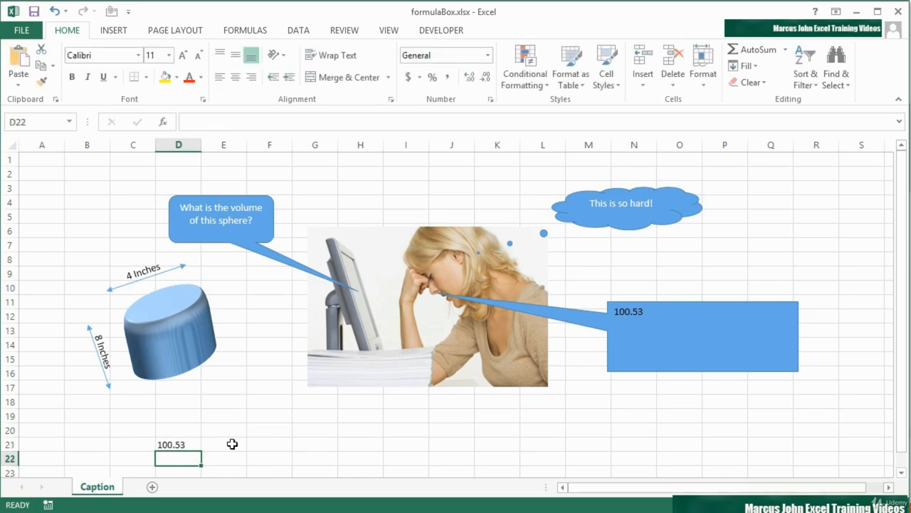
Extend the D21 formula to ="Eureka! I now know it is " &TEXT(PI()*2^2*8,"00.00") & " cubic inches!".
{"action": "left_click", "coordinate": [185, 445]}
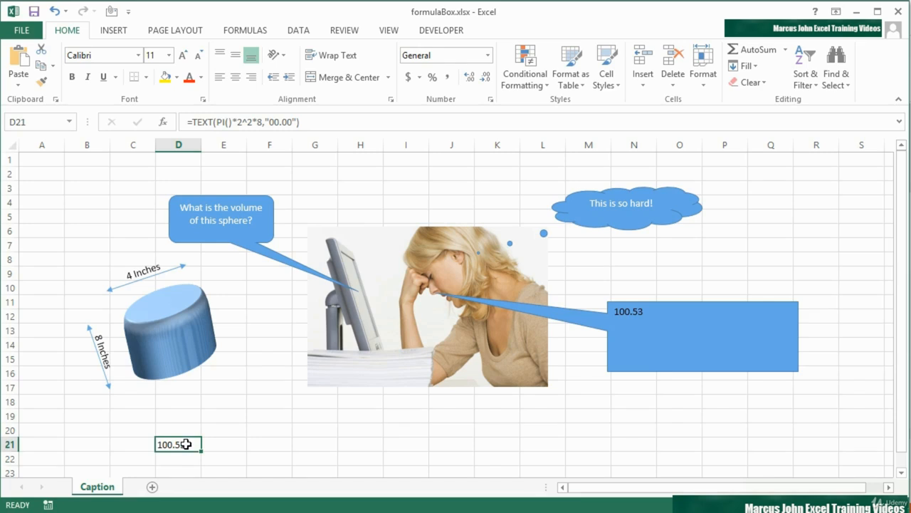
{"action": "double_click", "coordinate": [185, 445]}
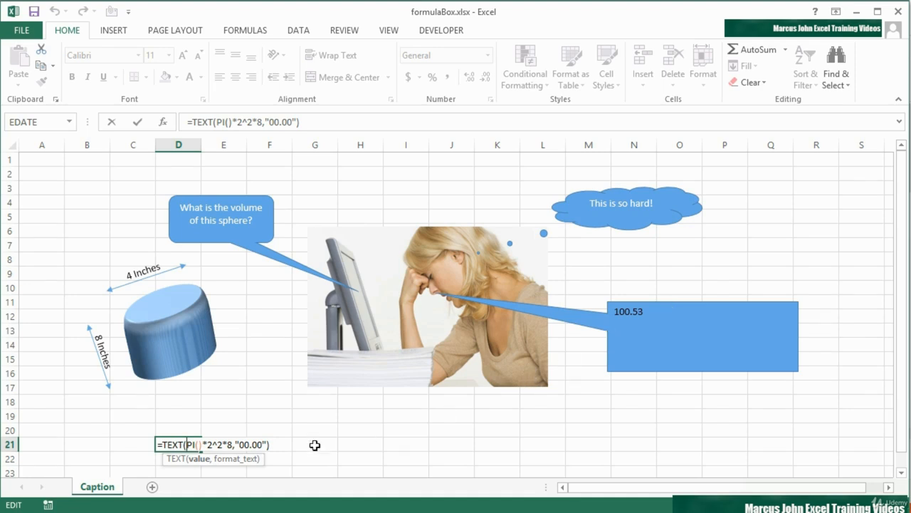
{"action": "left_click", "coordinate": [162, 444]}
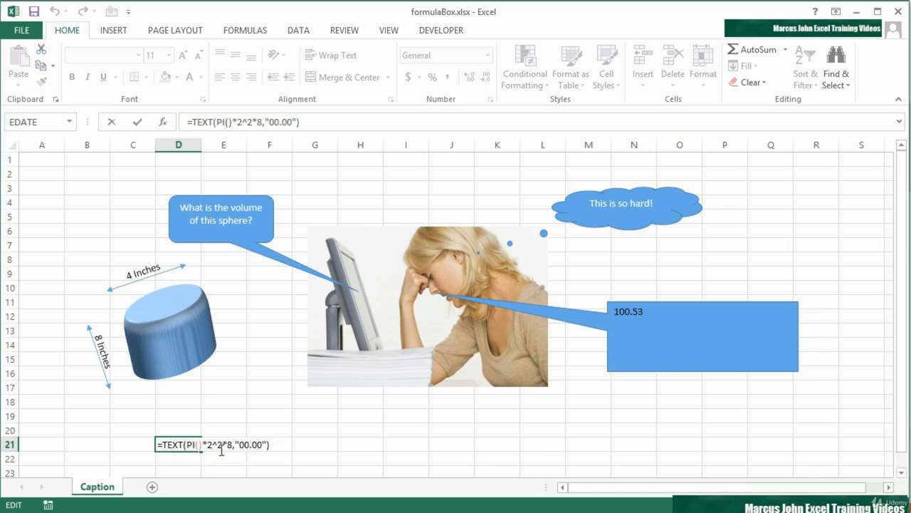
{"action": "type", "text": "\""}
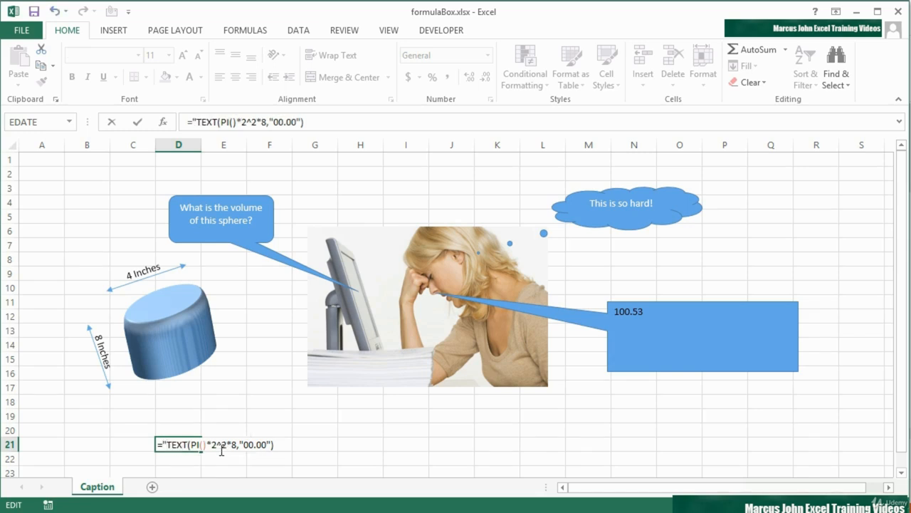
{"action": "type", "text": "Eureka! I "}
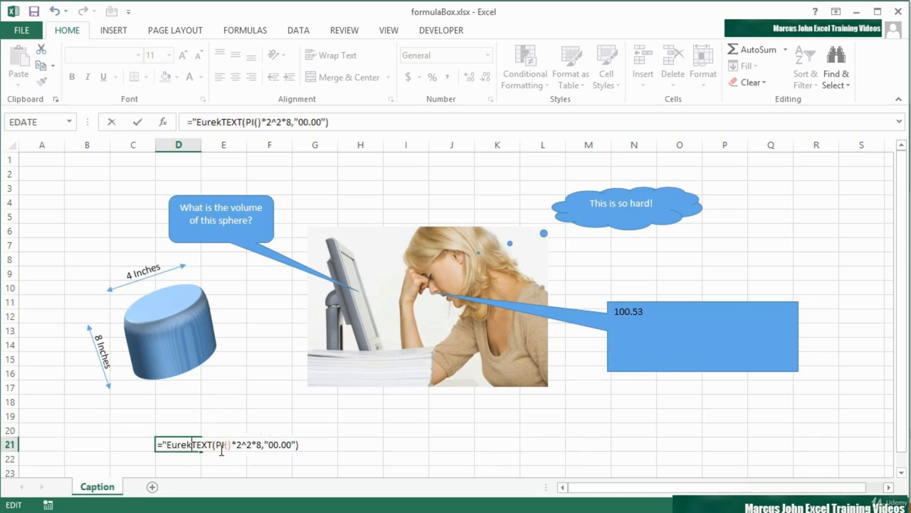
{"action": "type", "text": "now know it "}
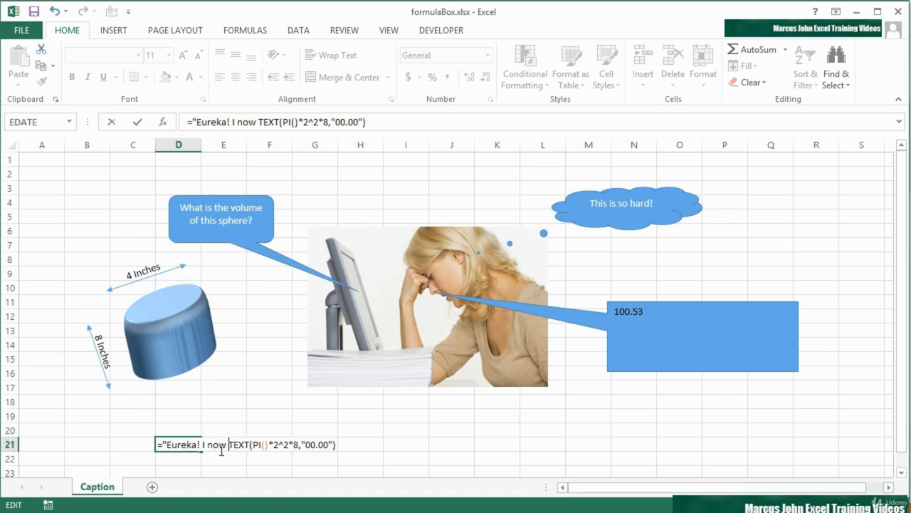
{"action": "type", "text": "is \" &"}
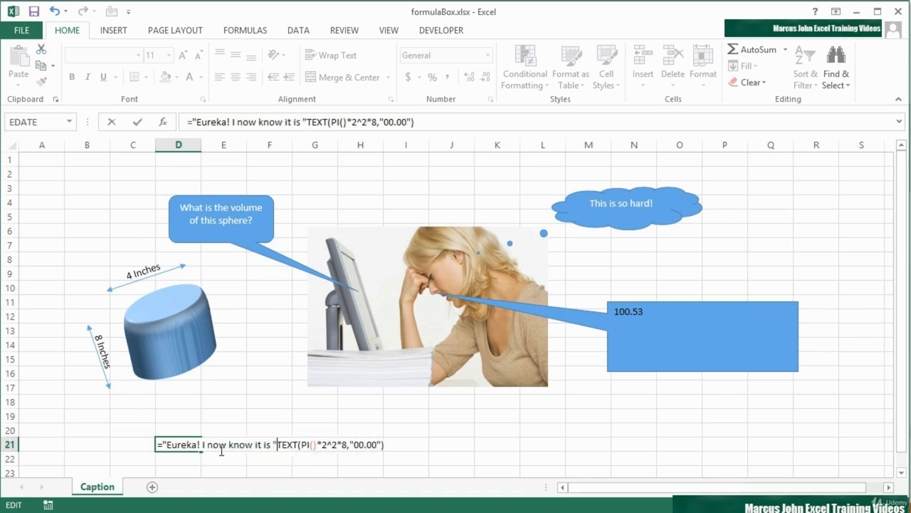
{"action": "left_click", "coordinate": [401, 445]}
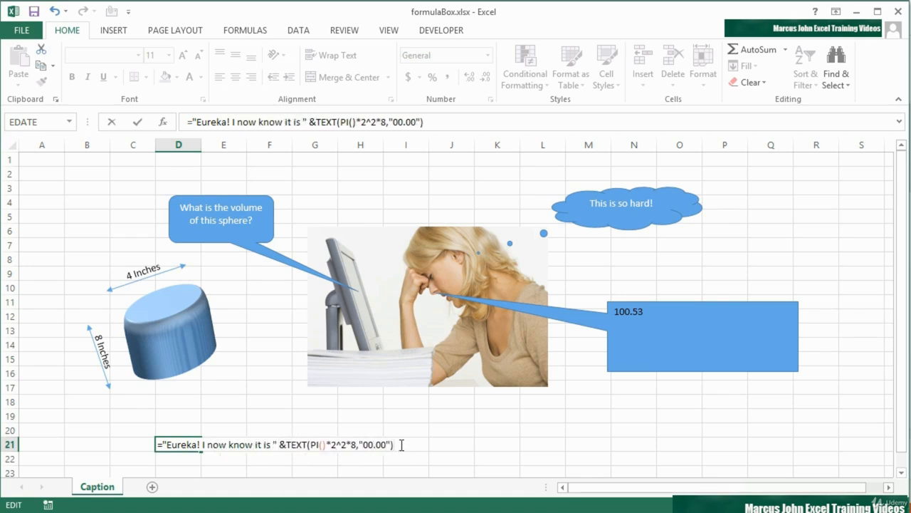
{"action": "type", "text": "& \" cubic inches!\""}
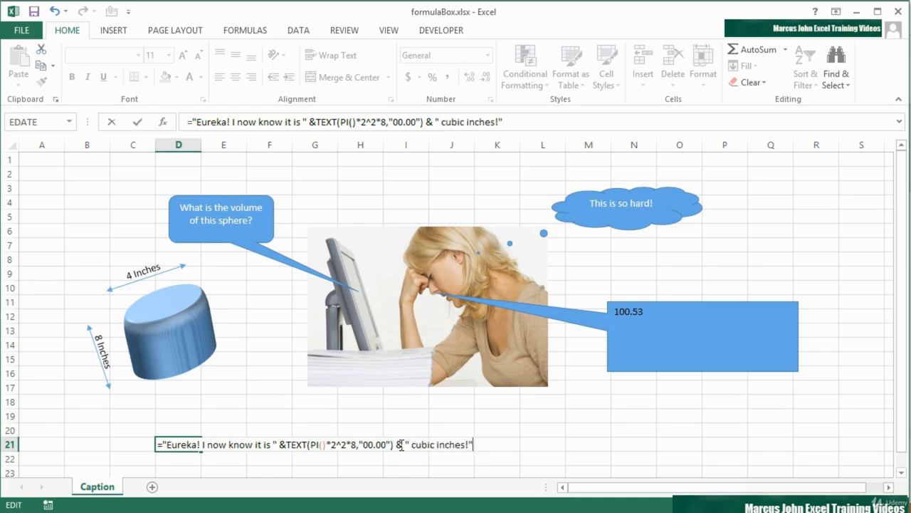
{"action": "key", "text": "Return"}
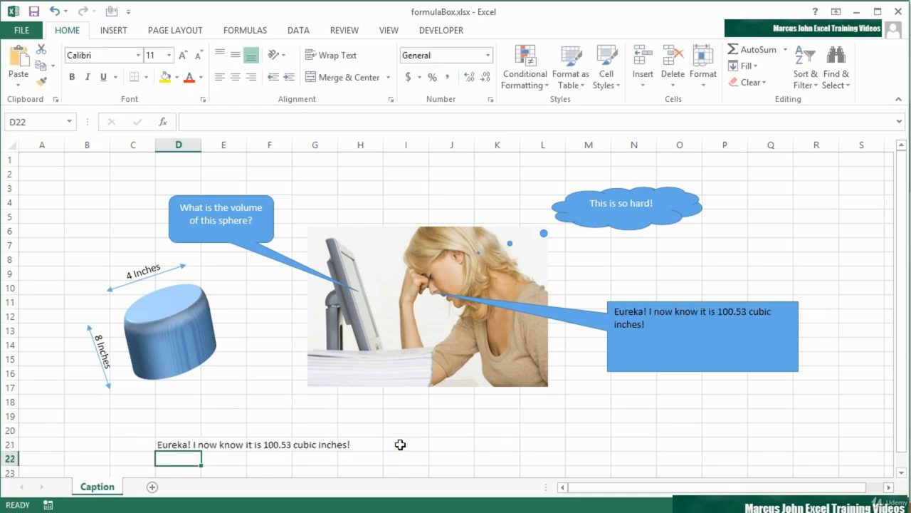
Center the linked text in the rectangular callout horizontally and set its font color to white.
{"action": "left_click", "coordinate": [667, 318]}
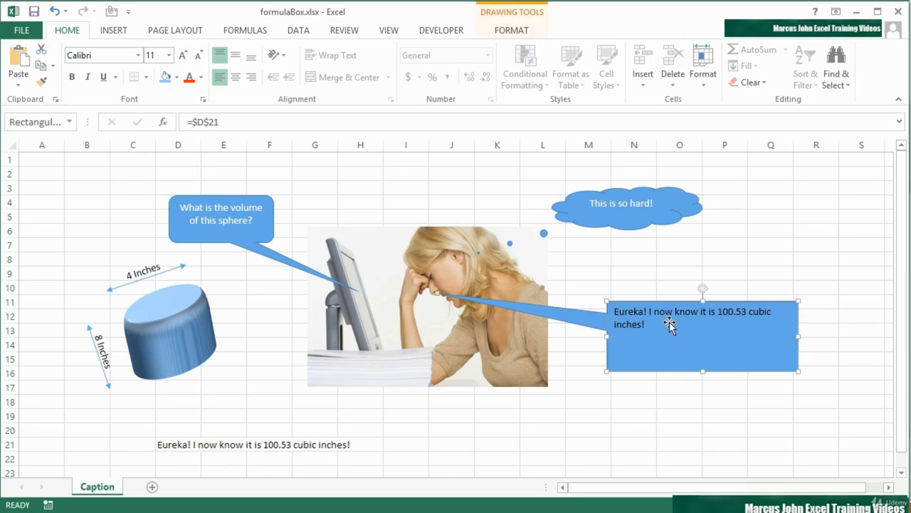
{"action": "left_click", "coordinate": [236, 76]}
{"action": "left_click", "coordinate": [201, 77]}
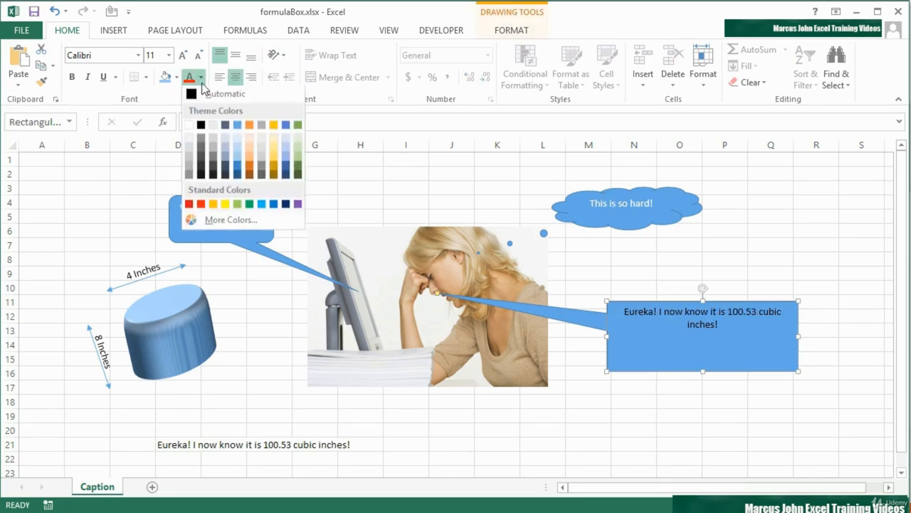
{"action": "left_click", "coordinate": [190, 127]}
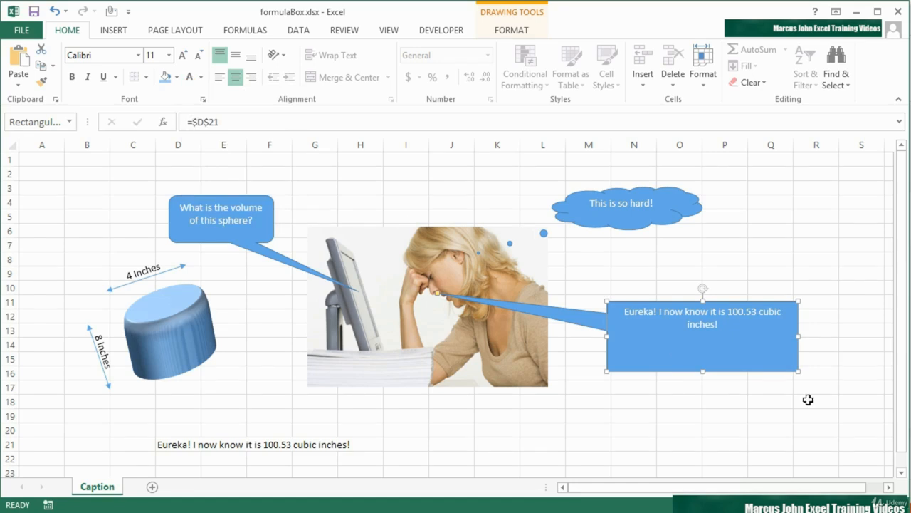
Shrink the rectangular Eureka callout around its text so its lower corner ends at about column P, row 14.
{"action": "left_click_drag", "start_coordinate": [797, 371], "coordinate": [740, 350]}
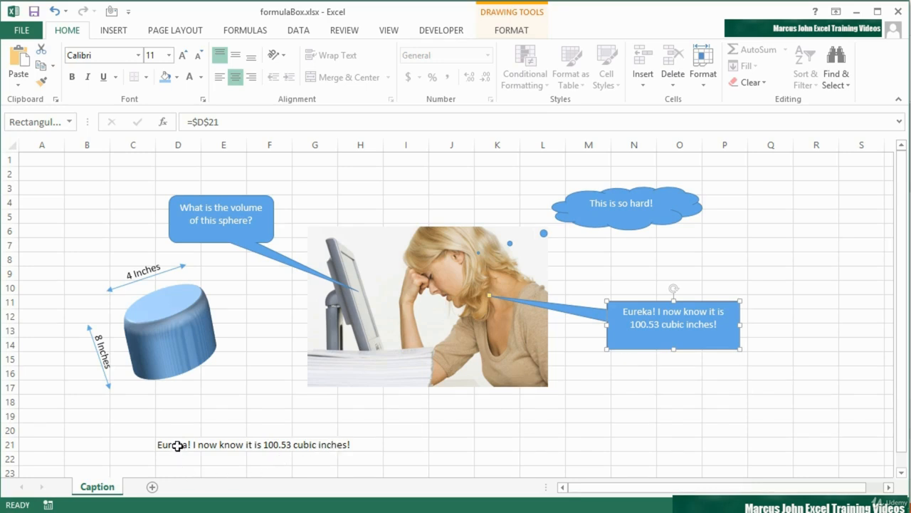
Hide row 21, which holds the formula linked to the rectangular callout.
{"action": "left_click", "coordinate": [171, 443]}
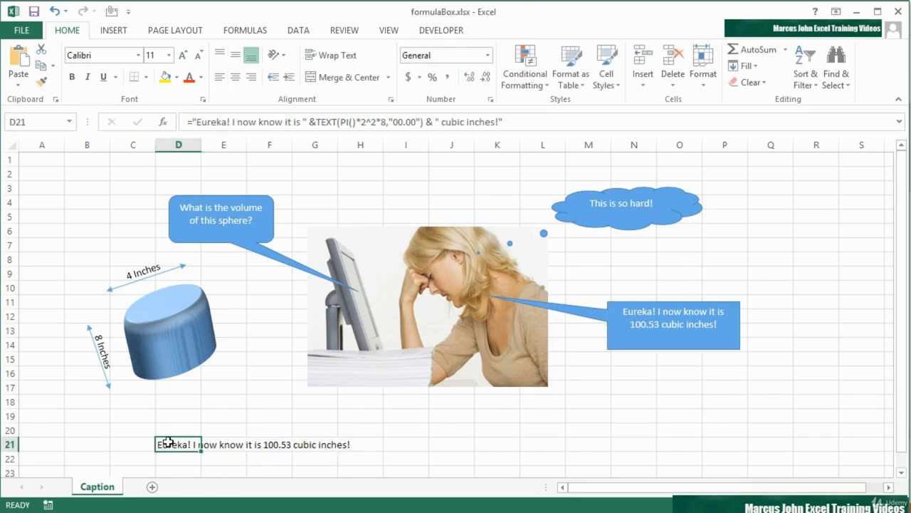
{"action": "left_click", "coordinate": [10, 444]}
{"action": "right_click", "coordinate": [20, 444]}
{"action": "left_click", "coordinate": [32, 416]}
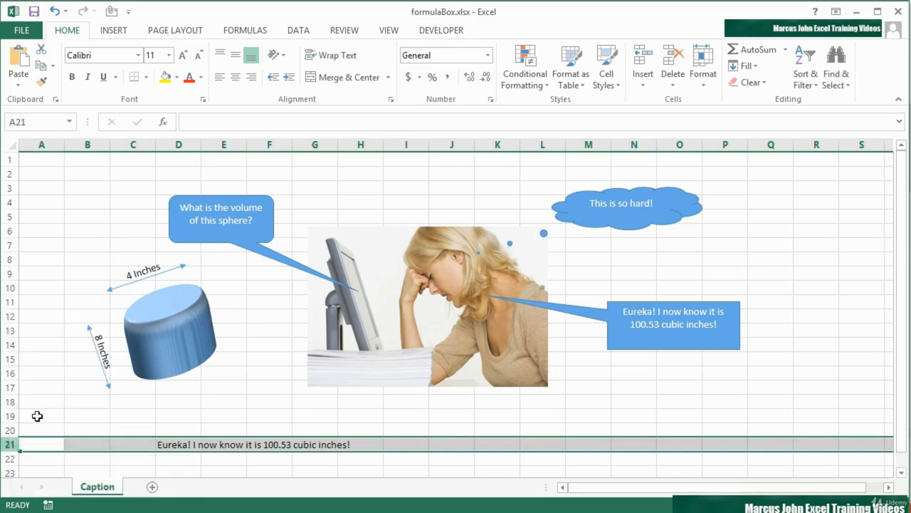
{"action": "left_click", "coordinate": [172, 445]}
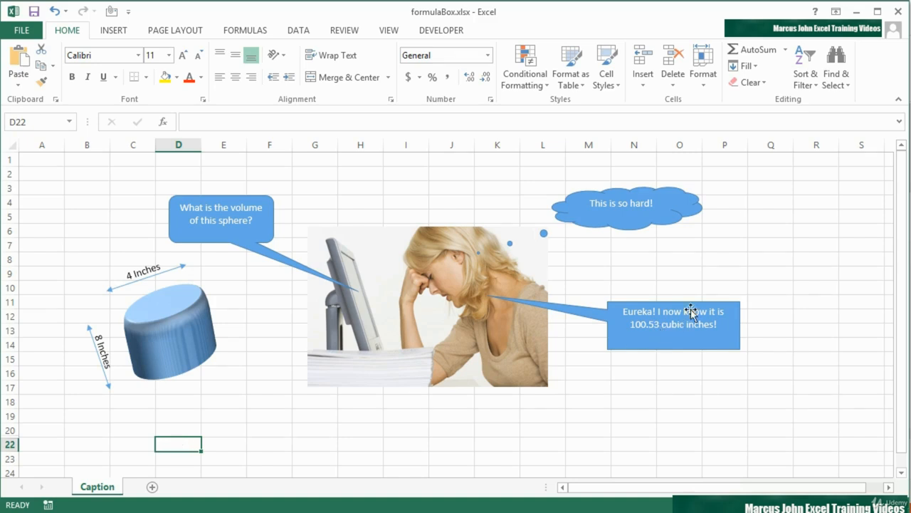
Inspect the cell reference linked to the rectangular callout without changing it.
{"action": "left_click", "coordinate": [649, 311]}
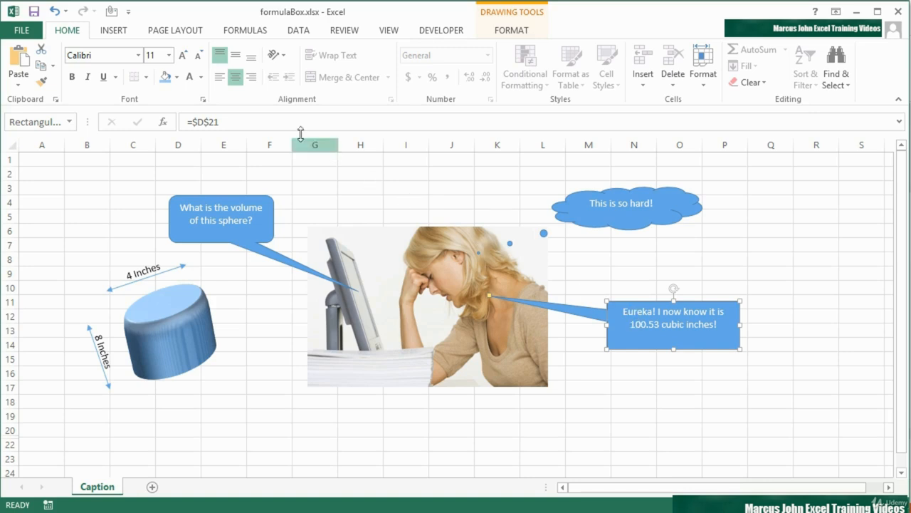
{"action": "left_click", "coordinate": [271, 122]}
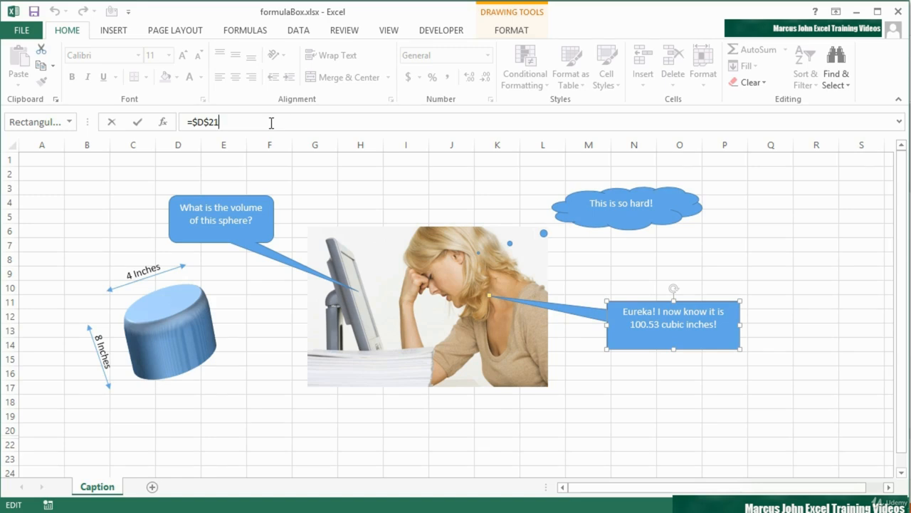
{"action": "left_click", "coordinate": [646, 358]}
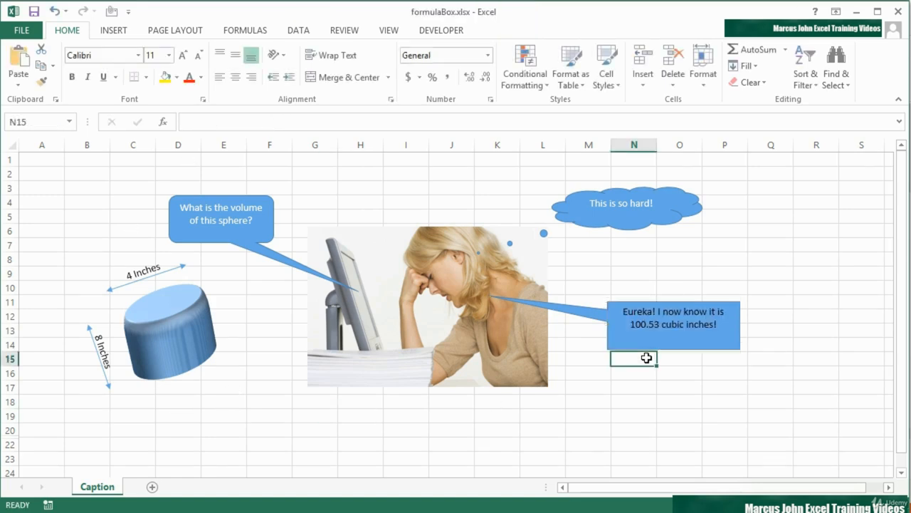
{"action": "left_click", "coordinate": [656, 340]}
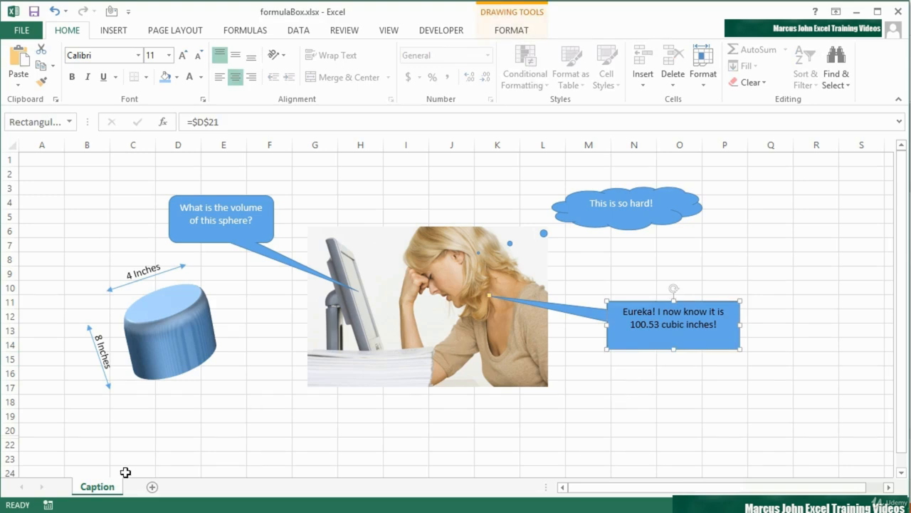
Unhide row 21 between rows 20 and 22.
{"action": "left_click_drag", "start_coordinate": [10, 430], "coordinate": [13, 439]}
{"action": "right_click", "coordinate": [13, 439]}
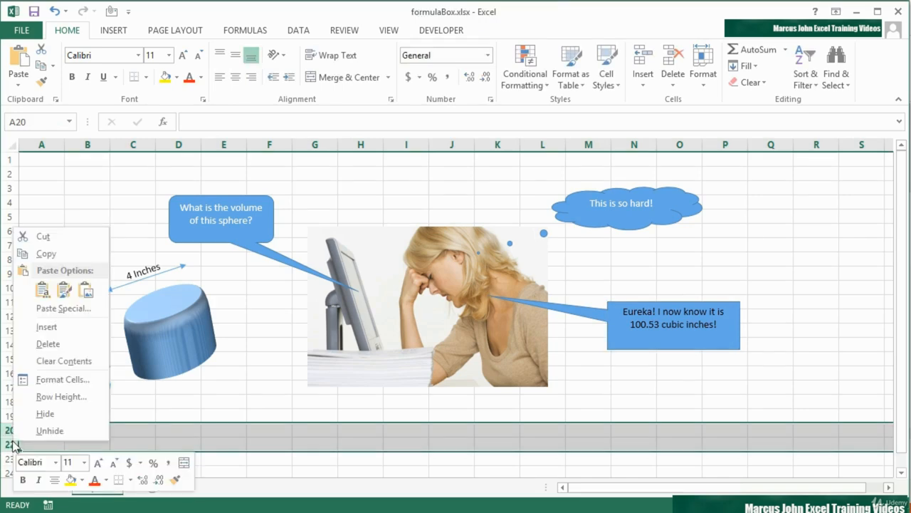
{"action": "left_click", "coordinate": [42, 430]}
Change the height factor in the D21 volume formula to 9, giving TEXT(PI()*2^2*9,"00.00") within the sentence.
{"action": "left_click", "coordinate": [178, 443]}
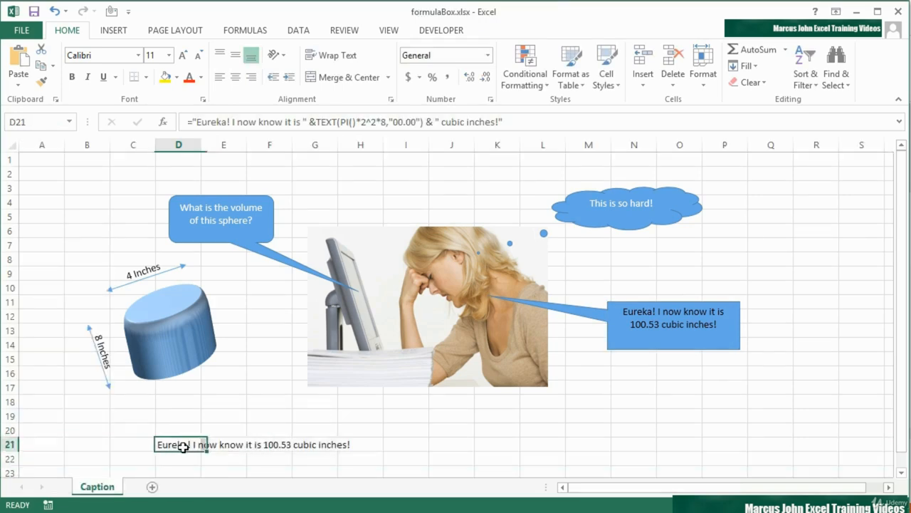
{"action": "left_click", "coordinate": [386, 123]}
{"action": "key", "text": "BackSpace"}
{"action": "type", "text": "9"}
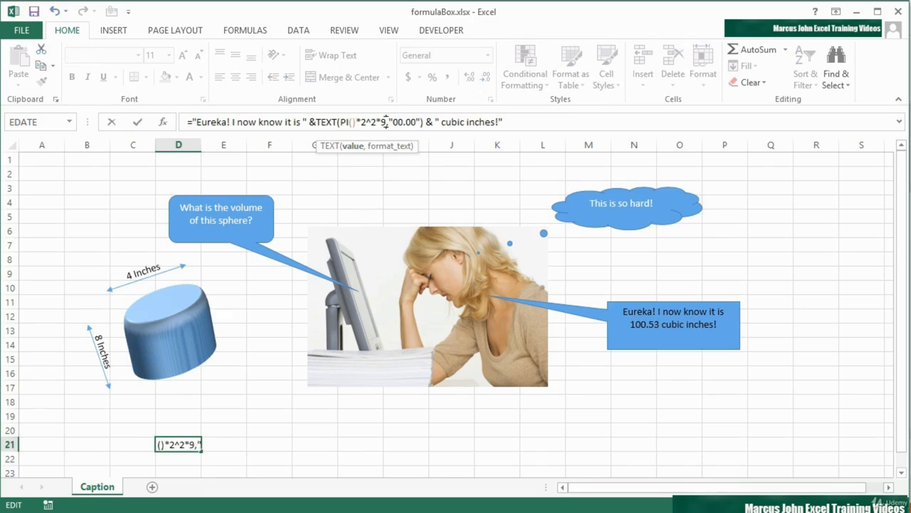
{"action": "key", "text": "Return"}
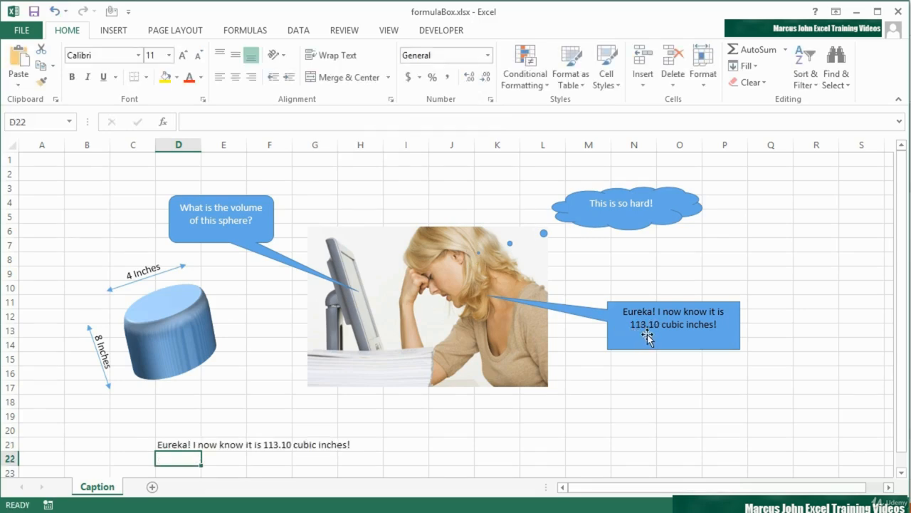
Hide row 21 with the edited volume formula so only the linked callout shows the sentence.
{"action": "right_click", "coordinate": [13, 444]}
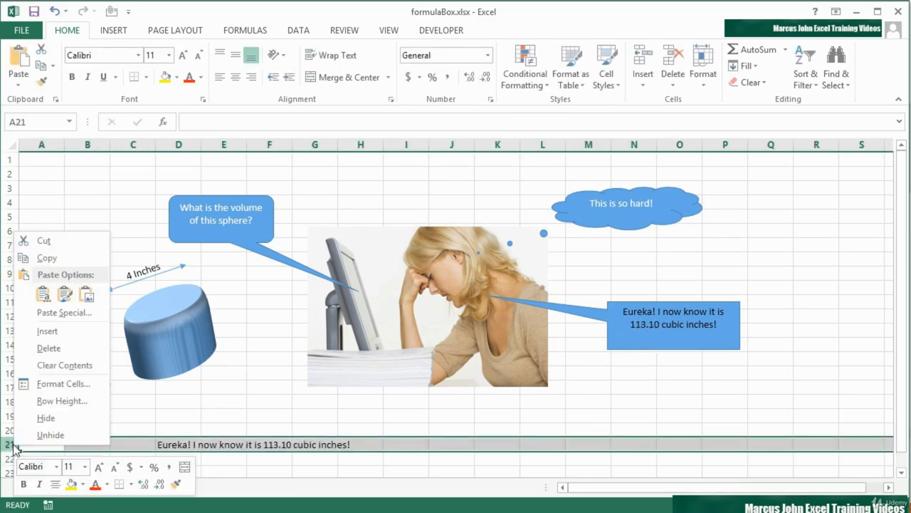
{"action": "left_click", "coordinate": [41, 419]}
{"action": "left_click", "coordinate": [173, 442]}
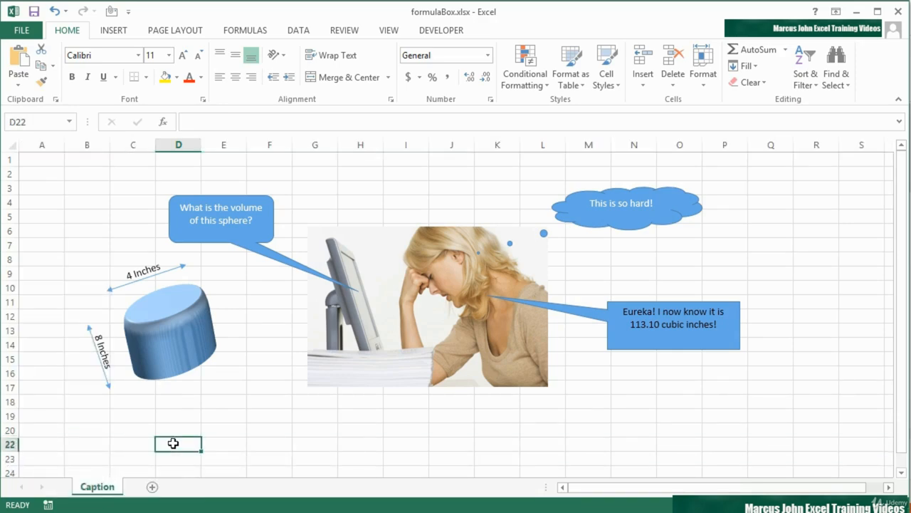